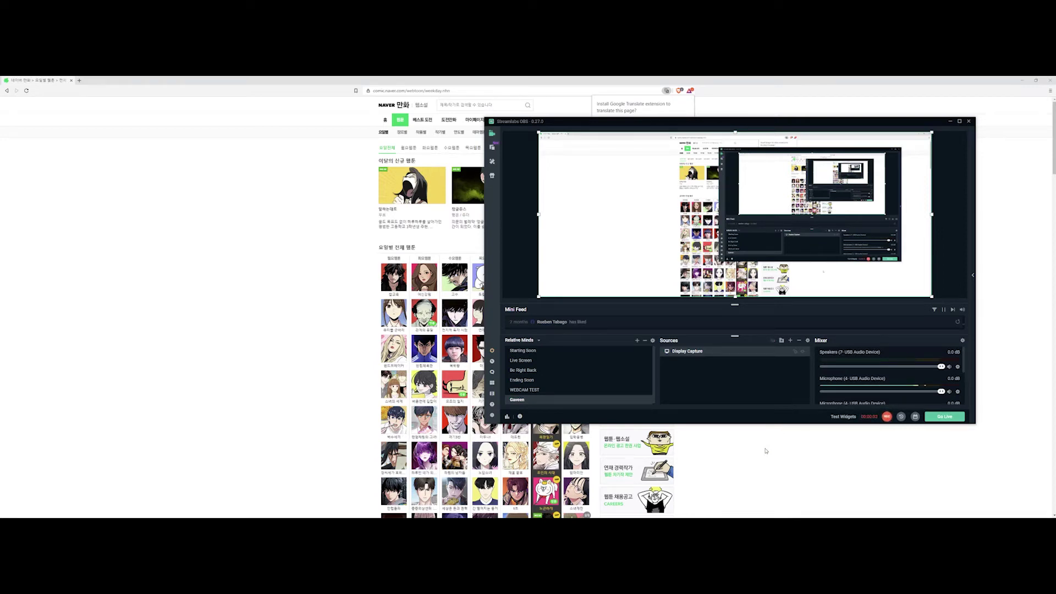
# - Hide Streamlabs OBS to reveal the weekday webtoon listing and search Windows for LDPlayer4
pyautogui.hotkey('alt', 'Tab')
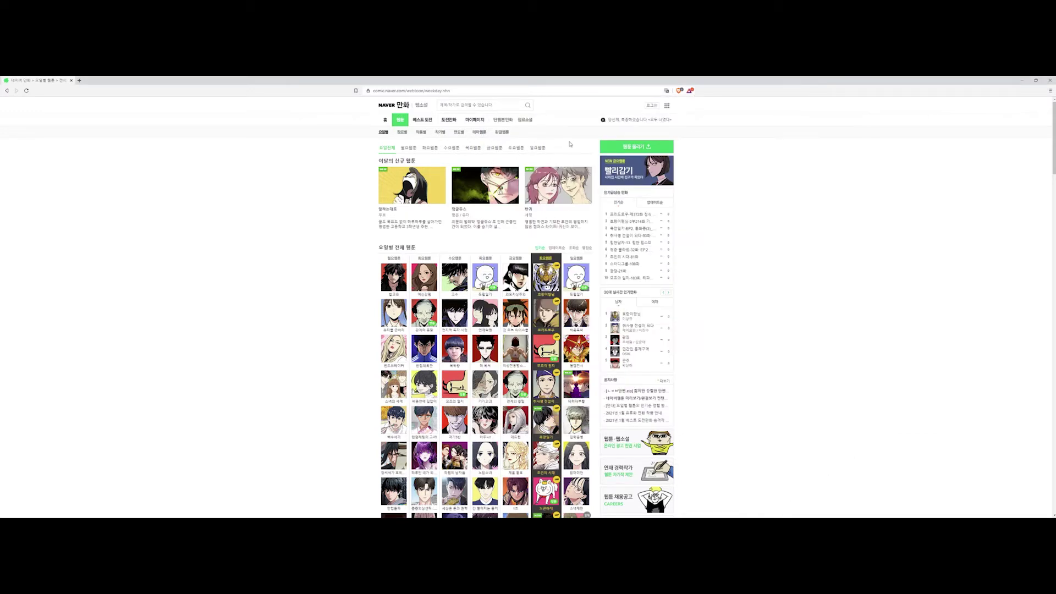
pyautogui.press('super')
pyautogui.write('ld')
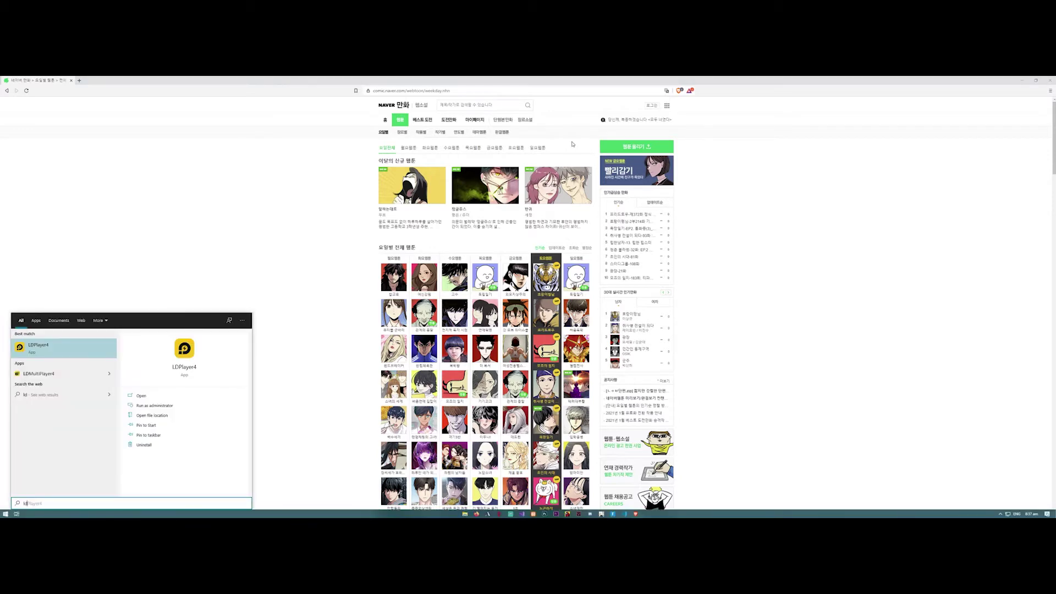
# - Launch LDPlayer4 and close the RO 2.0 ad banner to reach the Android home screen
pyautogui.press('Return')
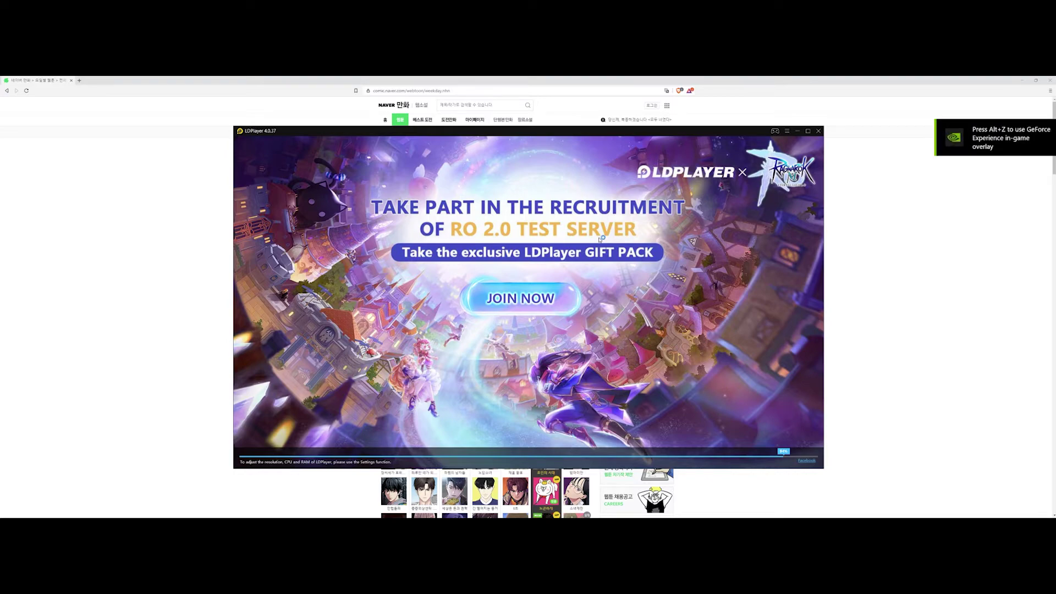
pyautogui.click(601, 239)
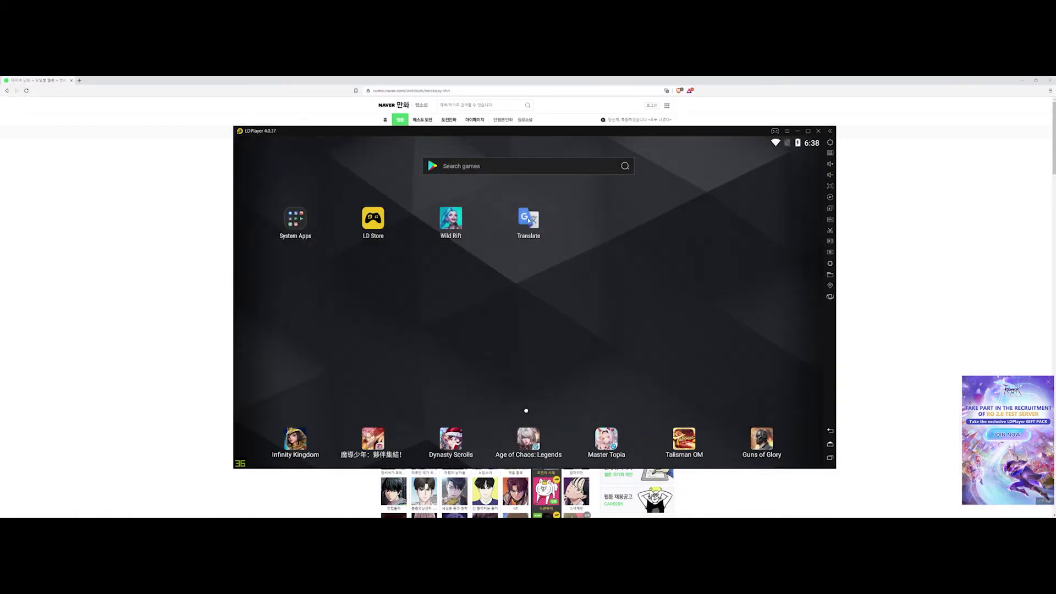
# - Open Google Translate in a shrunken LDPlayer window beside the webtoon page and start Camera translation
pyautogui.click(529, 220)
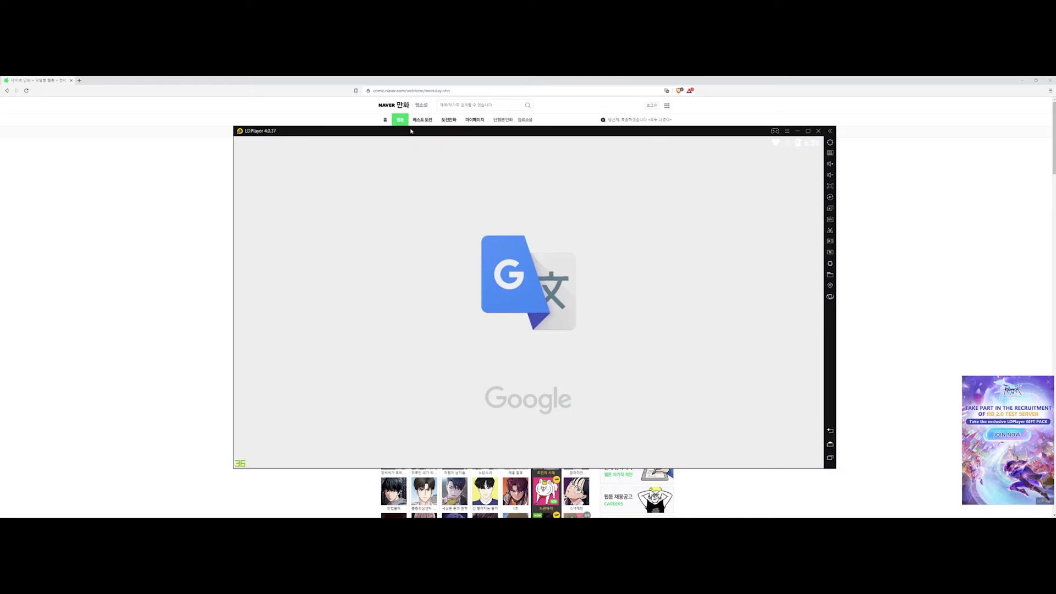
pyautogui.moveTo(234, 126); pyautogui.dragTo(424, 236)
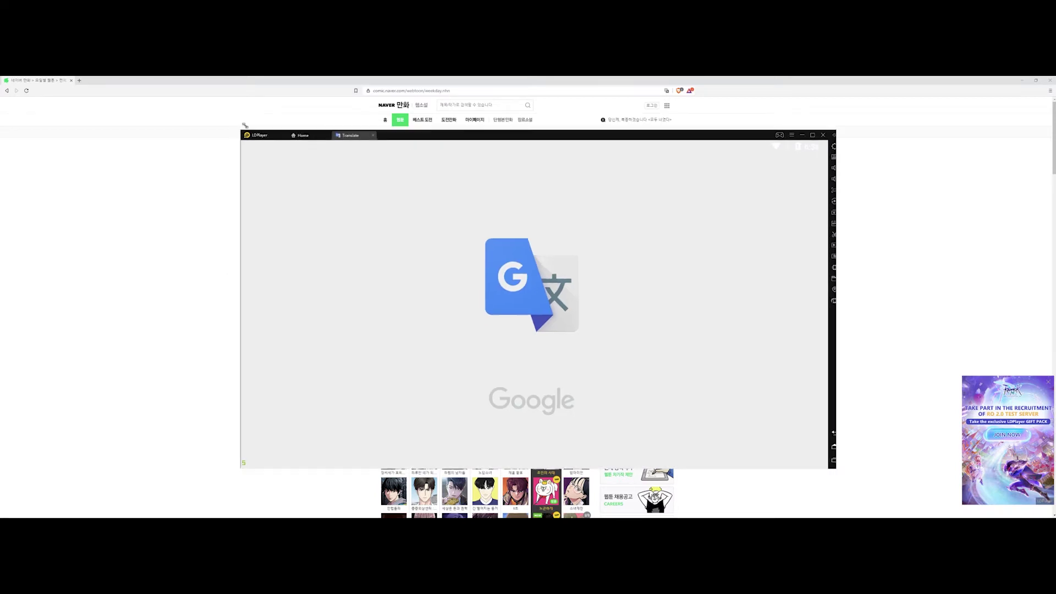
pyautogui.moveTo(583, 239); pyautogui.dragTo(766, 139)
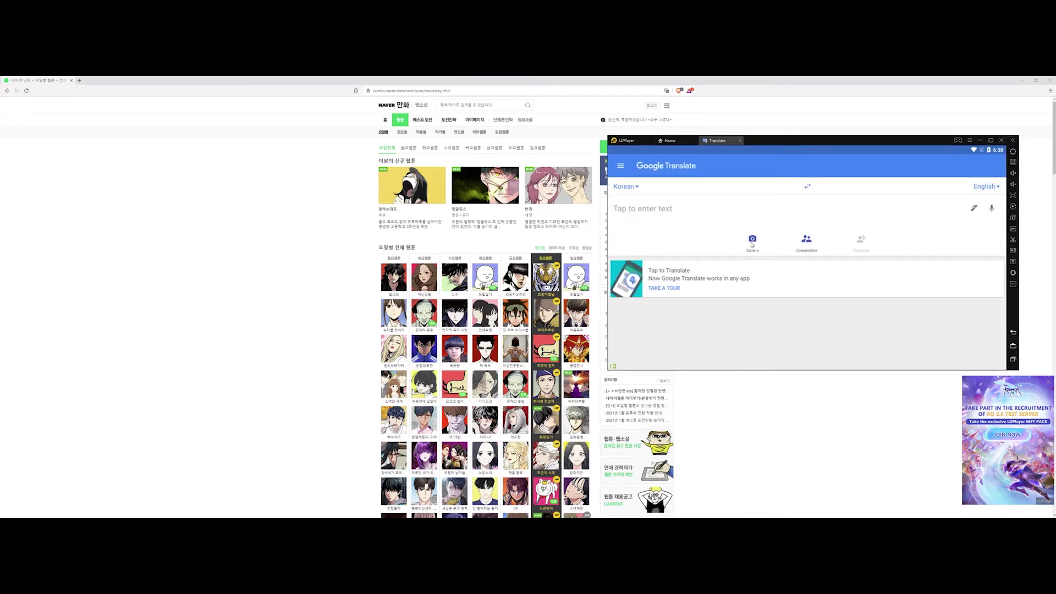
pyautogui.click(752, 239)
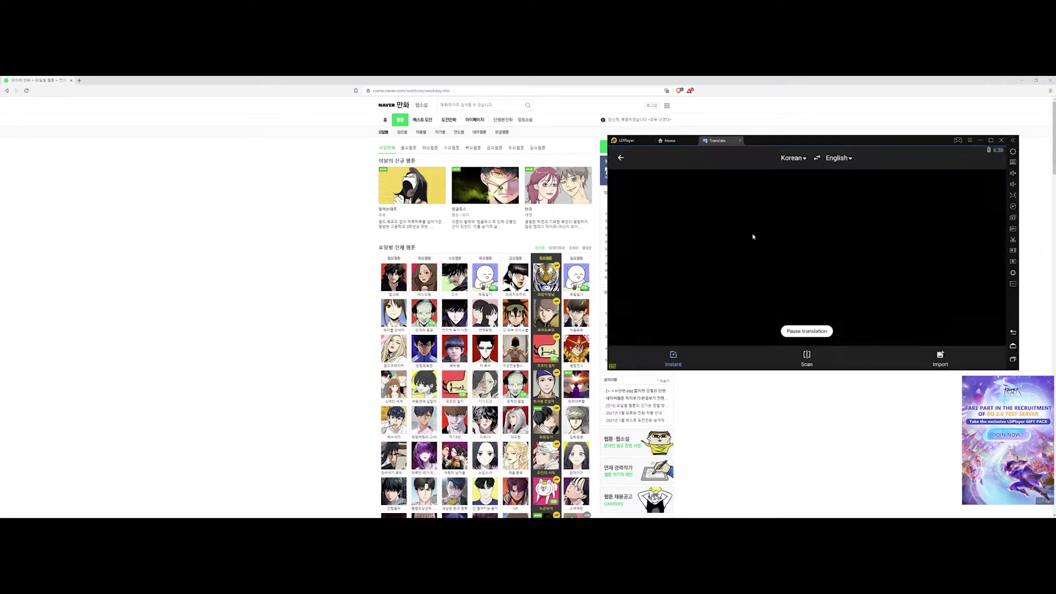
# - Dismiss the camera notice and fit the scan frame over the first thumbnail column
pyautogui.click(790, 269)
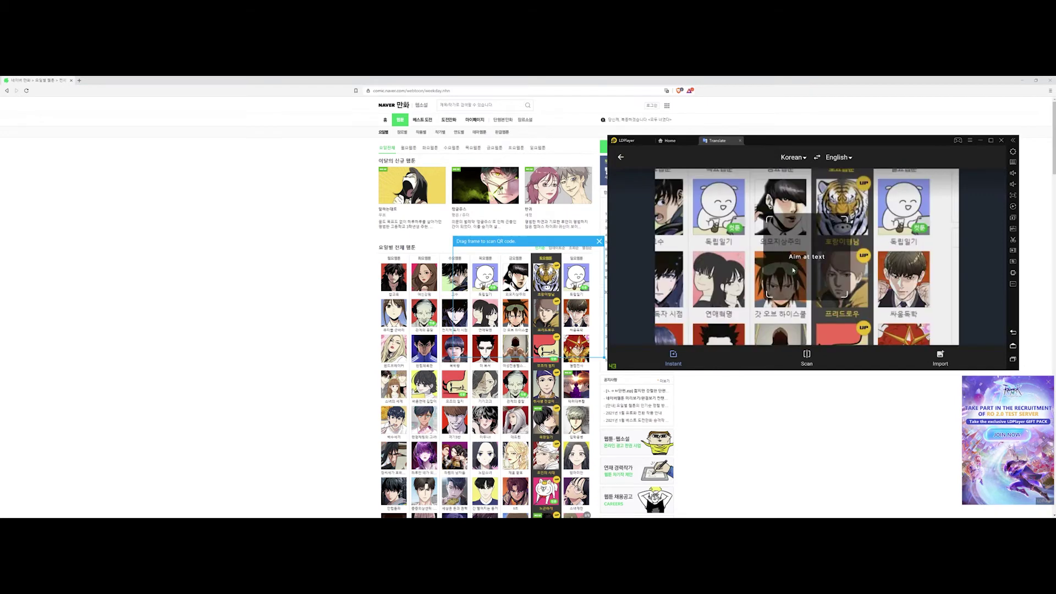
pyautogui.moveTo(581, 244); pyautogui.dragTo(453, 237)
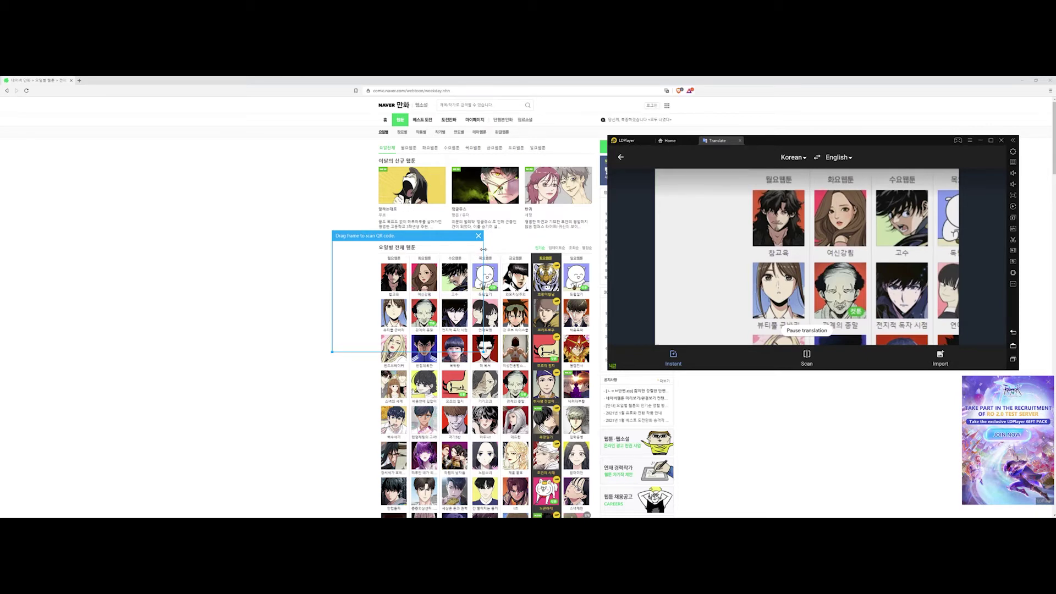
pyautogui.moveTo(486, 253); pyautogui.dragTo(411, 245)
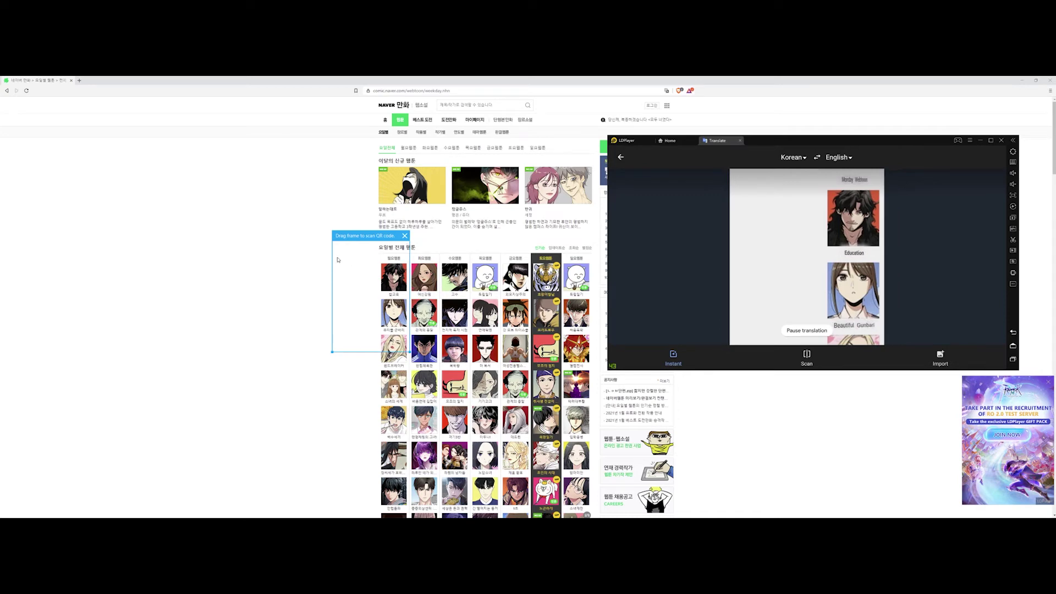
pyautogui.moveTo(332, 260); pyautogui.dragTo(367, 269)
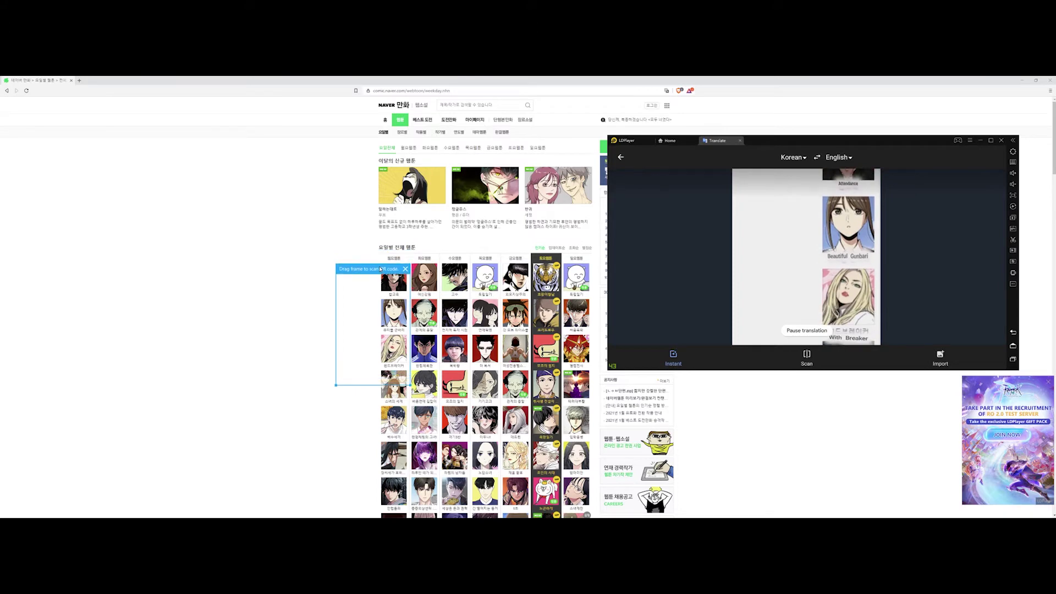
# - Alt+Tab between the emulator and the browser, leaving the webtoon listing in front
pyautogui.hotkey('alt', 'Tab')
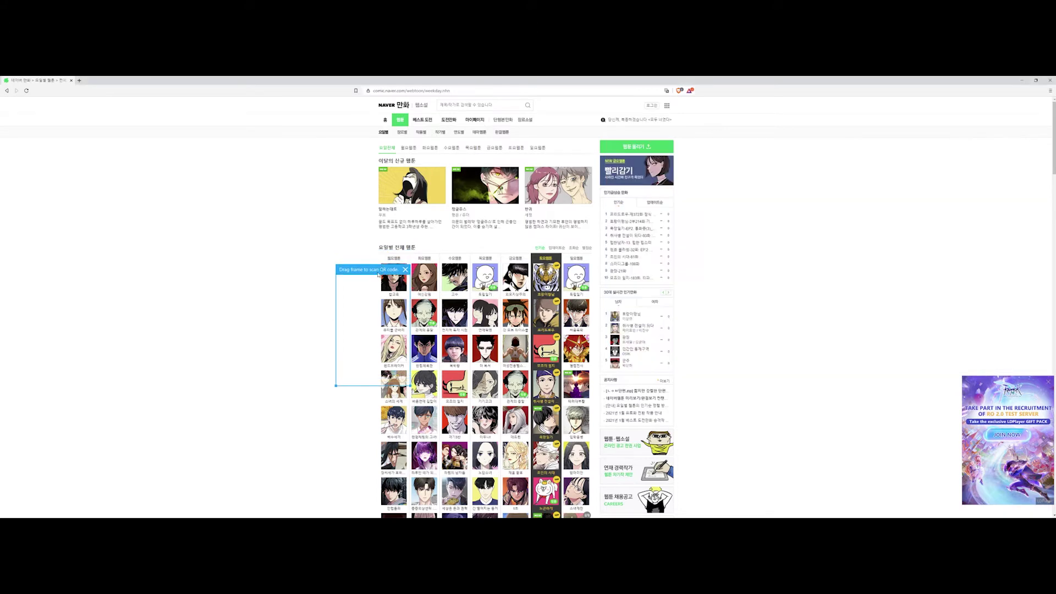
pyautogui.hotkey('alt', 'Tab')
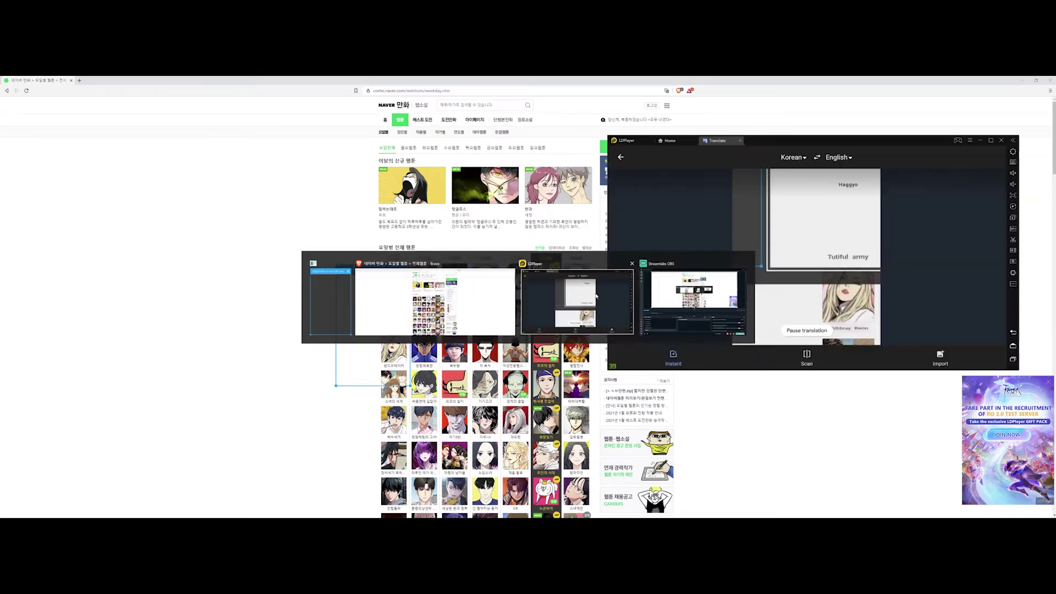
pyautogui.hotkey('alt', 'Tab')
pyautogui.scroll(-1, 654, 489)
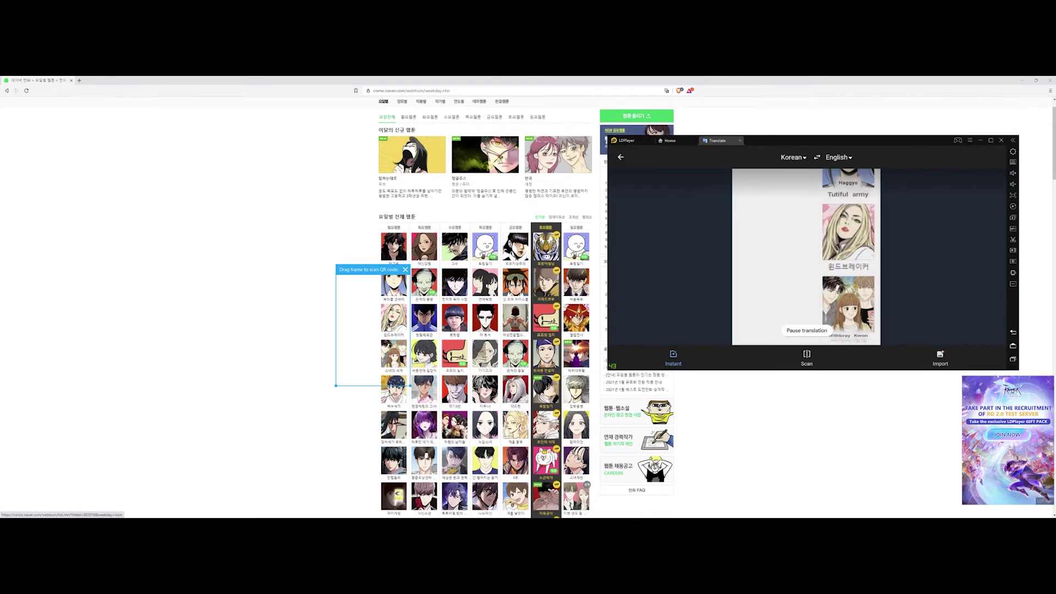
pyautogui.hotkey('alt', 'Tab')
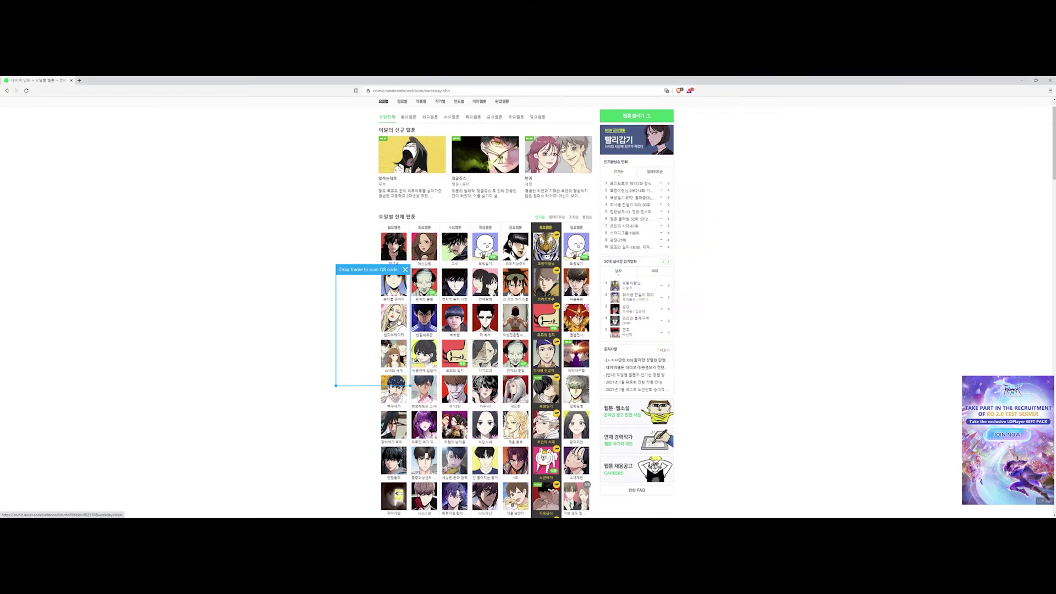
# - Open Windbreaker, fit the scan frame over its series header, then open the FINAL SCORE episode
pyautogui.click(654, 459)
pyautogui.hotkey('alt', 'Tab')
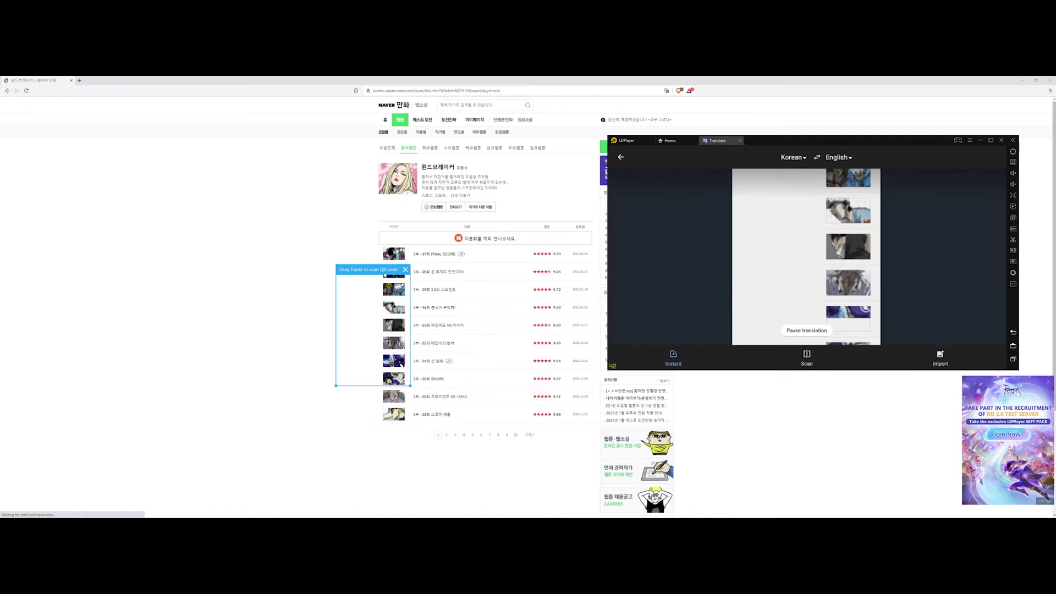
pyautogui.moveTo(384, 273); pyautogui.dragTo(456, 133)
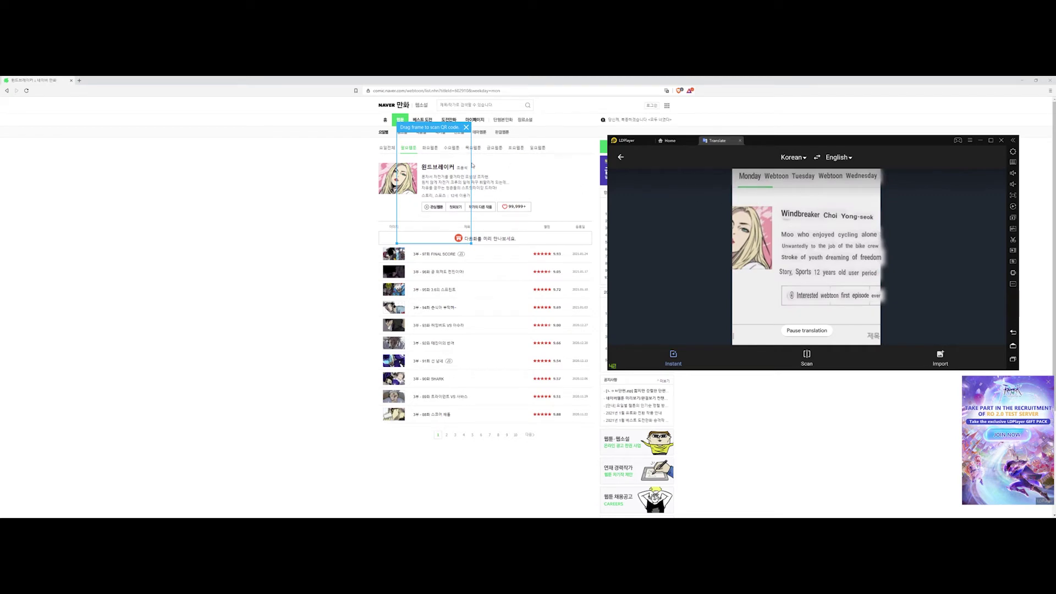
pyautogui.moveTo(472, 166); pyautogui.dragTo(540, 166)
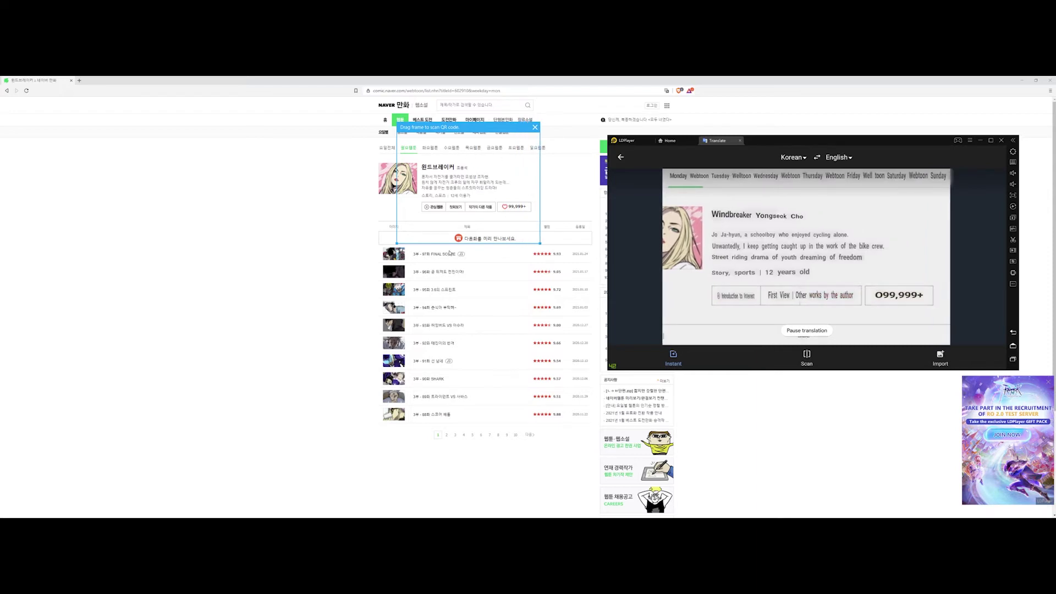
pyautogui.click(433, 273)
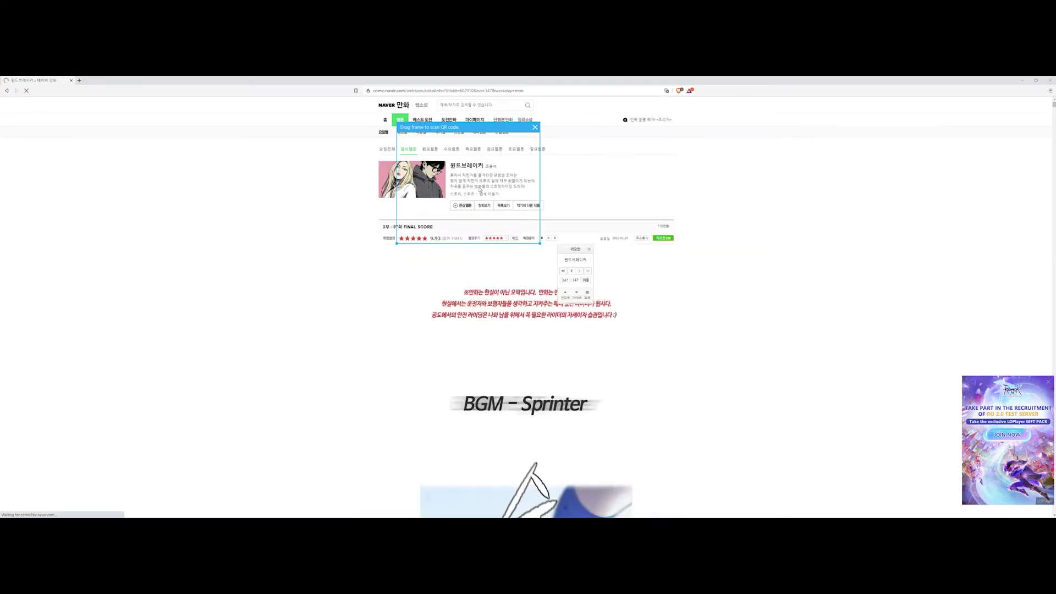
# - Move the scan frame onto the episode's opening notice and shift the emulator window right
pyautogui.hotkey('alt', 'Tab')
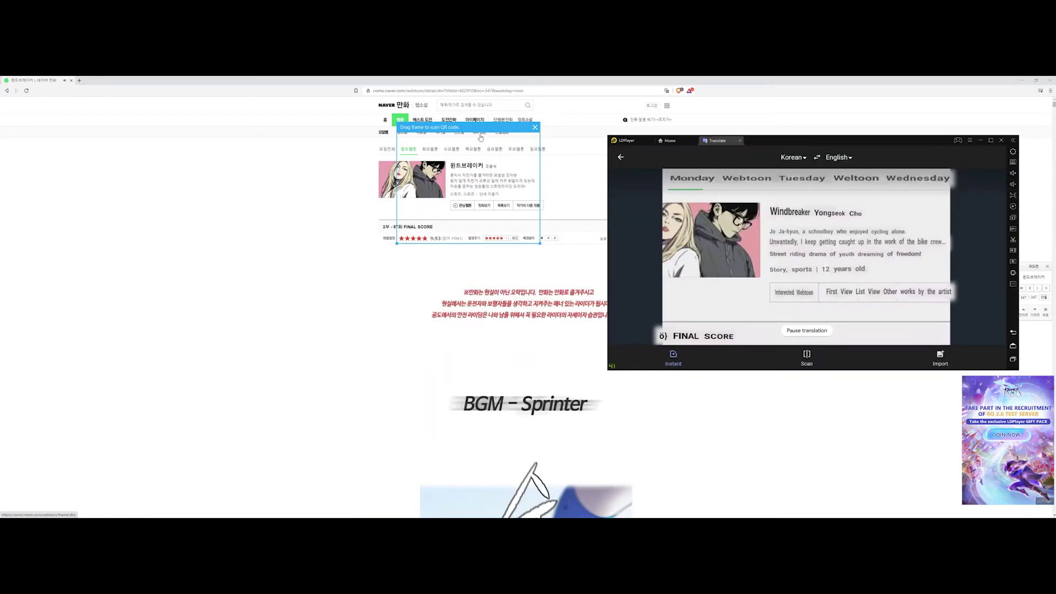
pyautogui.moveTo(484, 128)
pyautogui.mouseDown()
pyautogui.moveTo(499, 185)
pyautogui.moveTo(486, 234)
pyautogui.mouseUp()
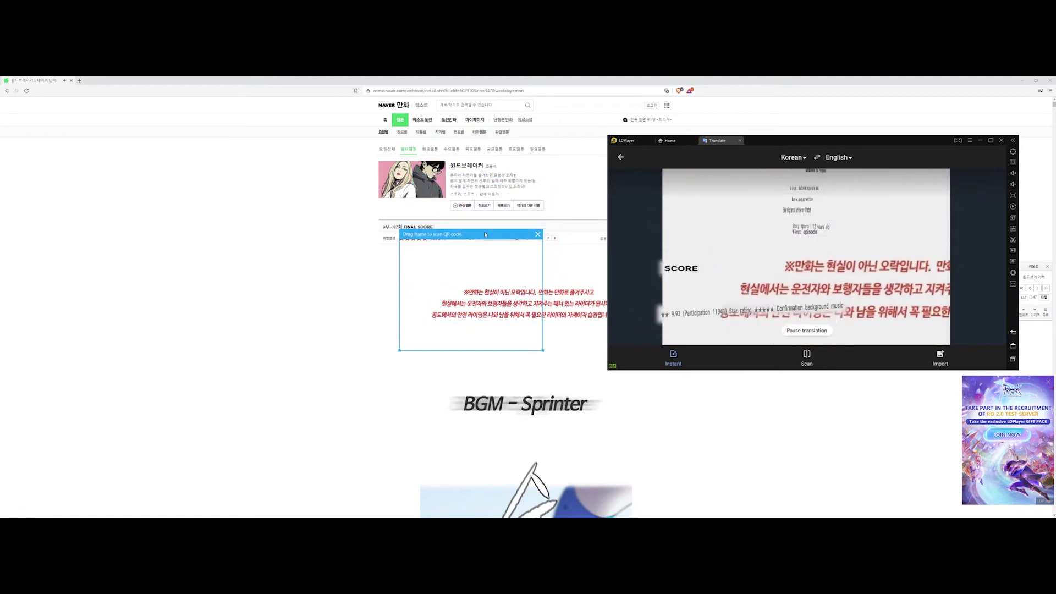
pyautogui.moveTo(762, 145); pyautogui.dragTo(865, 136)
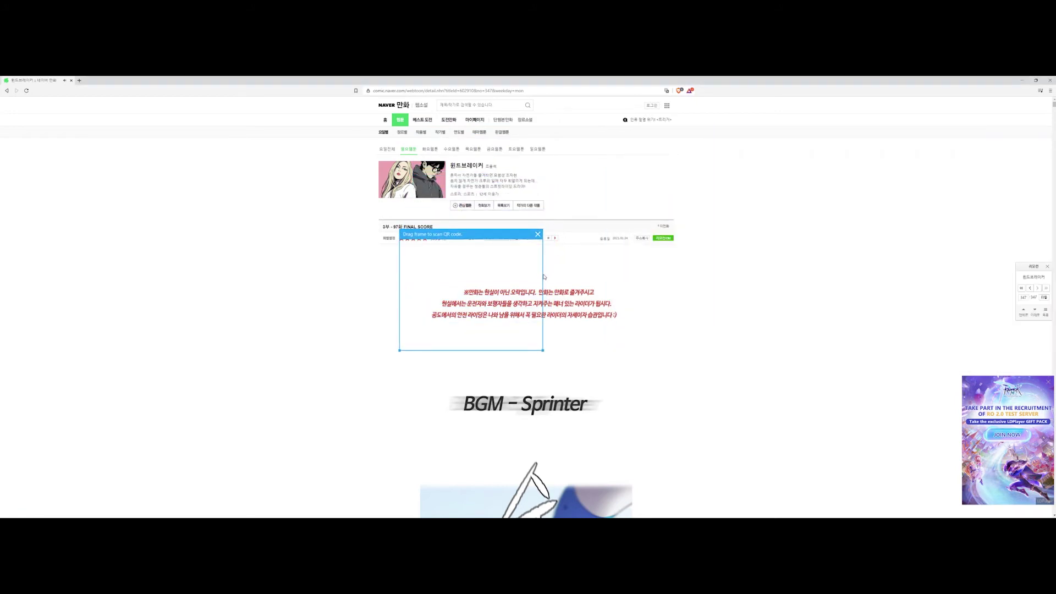
# - Widen and reposition the scan frame to cover the whole Korean disclaimer
pyautogui.rightClick(63, 86)
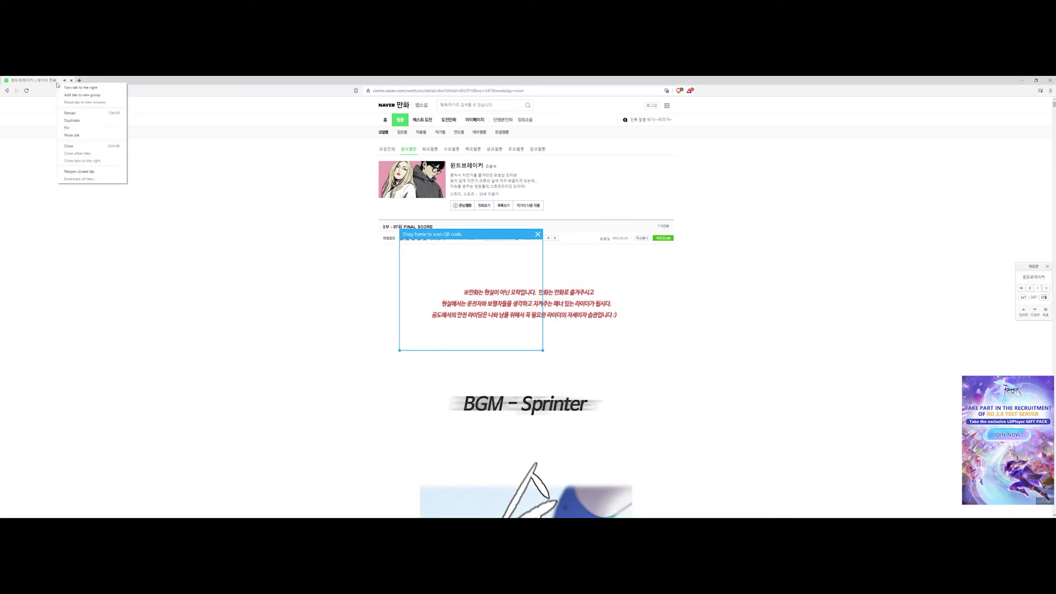
pyautogui.click(91, 132)
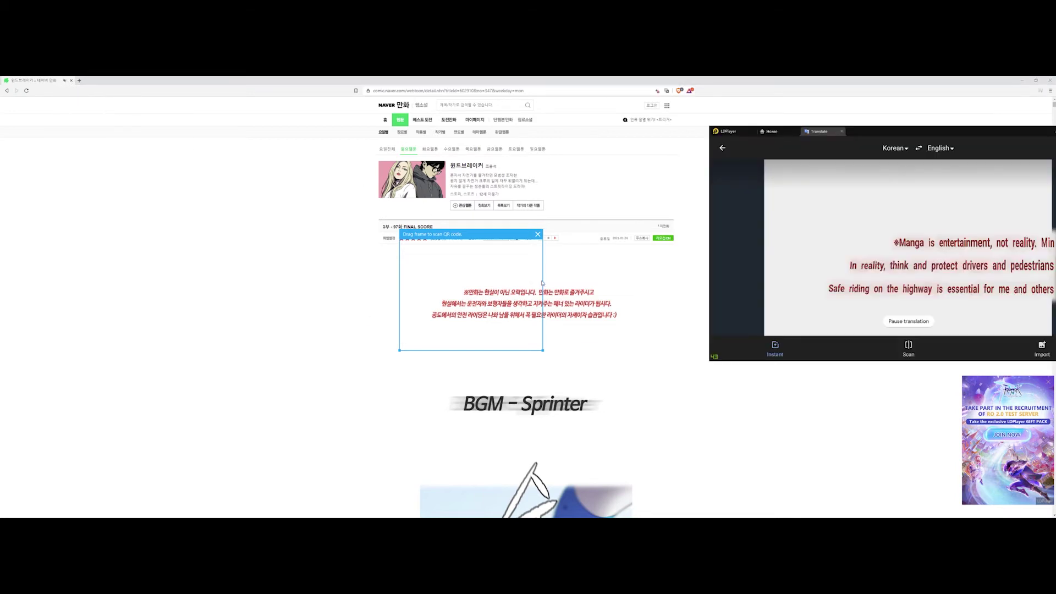
pyautogui.moveTo(543, 289); pyautogui.dragTo(677, 289)
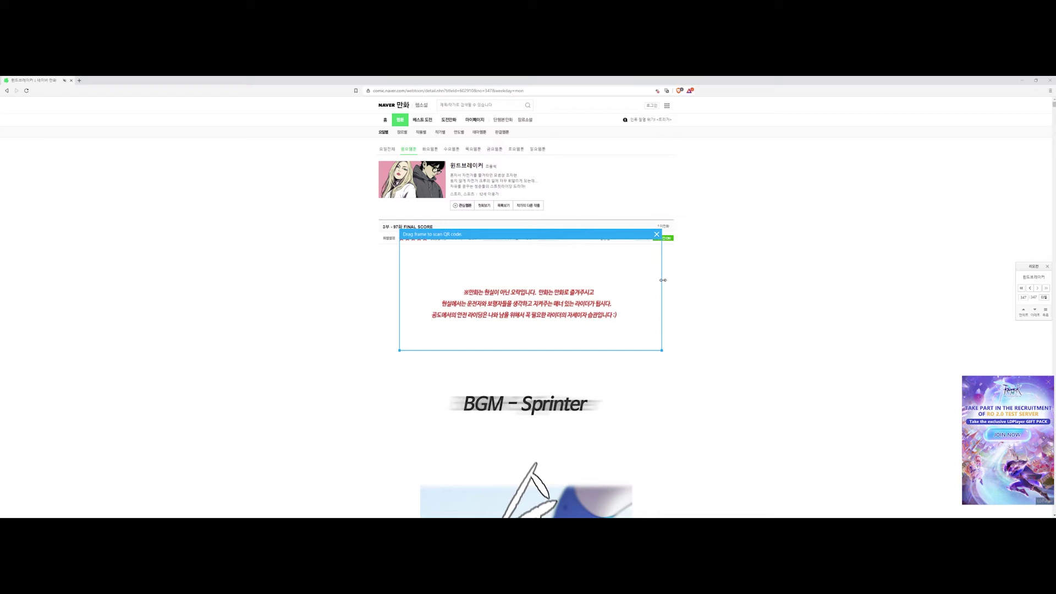
pyautogui.moveTo(528, 234); pyautogui.dragTo(532, 255)
pyautogui.hotkey('alt', 'Tab')
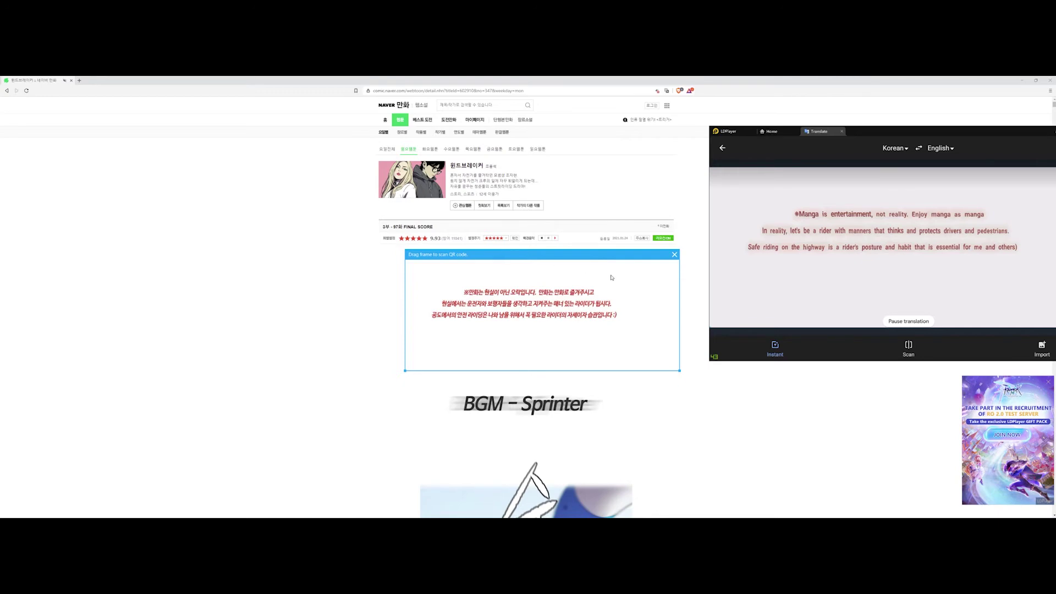
pyautogui.scroll(-5, 612, 277)
pyautogui.scroll(-5, 612, 277)
pyautogui.scroll(-5, 644, 280)
pyautogui.scroll(-5, 694, 288)
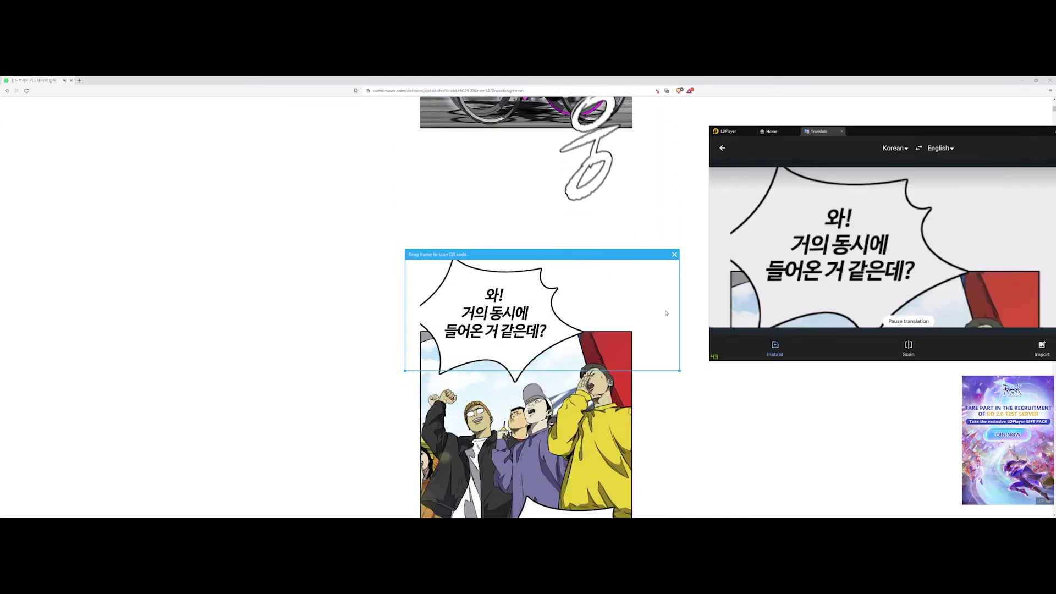
# - Narrow the scan frame and move it across the opening speech bubbles
pyautogui.moveTo(680, 312); pyautogui.dragTo(663, 310)
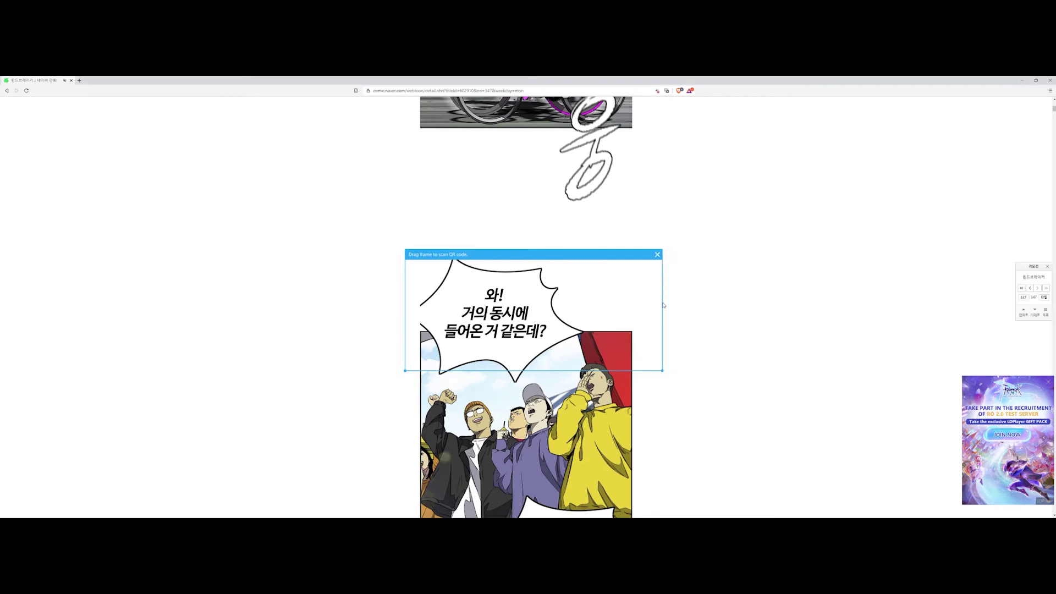
pyautogui.hotkey('alt', 'Tab')
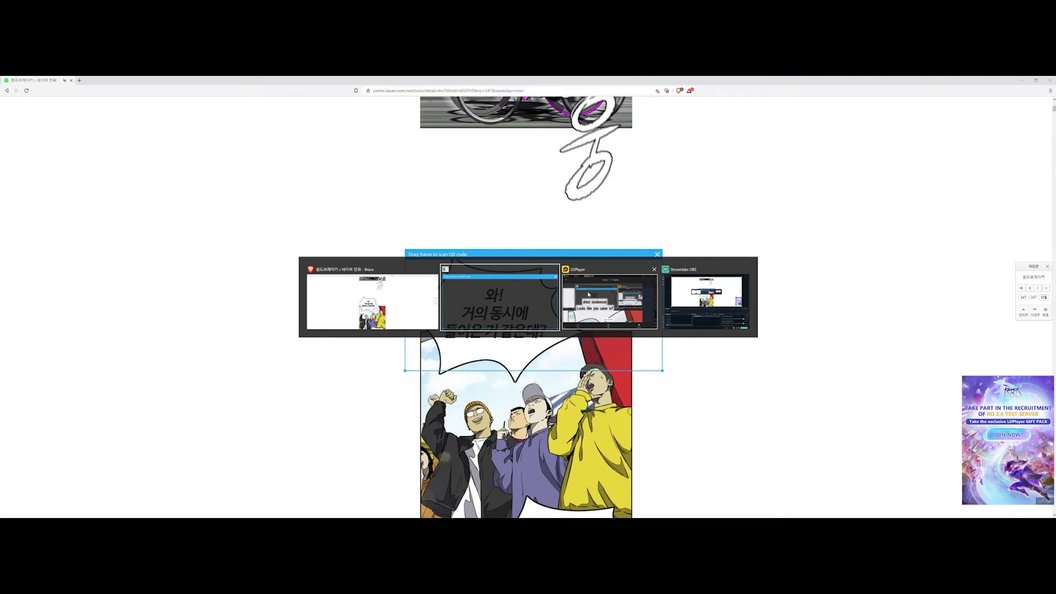
pyautogui.moveTo(663, 303); pyautogui.dragTo(557, 294)
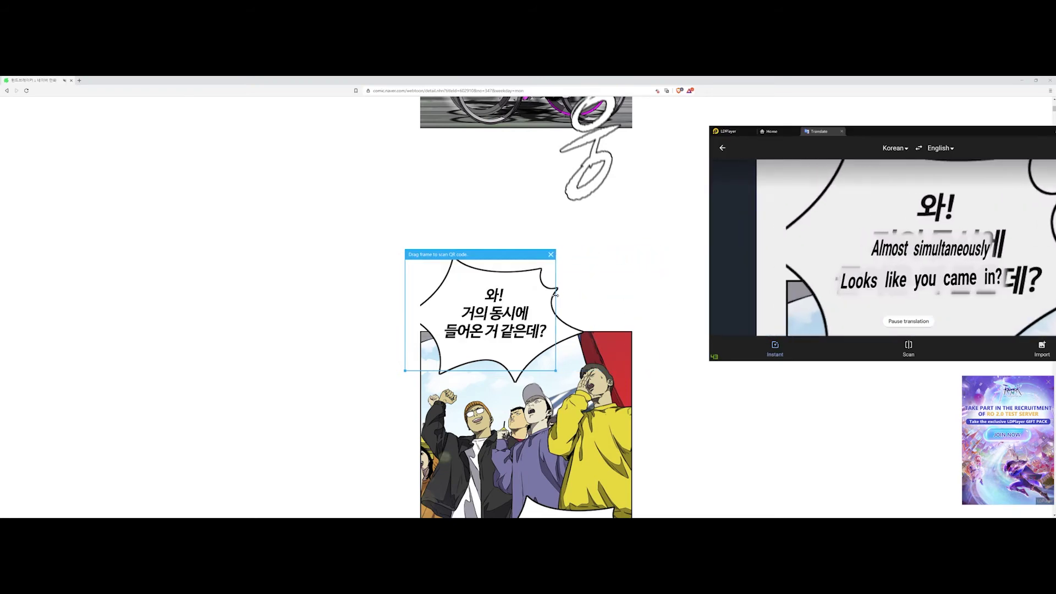
pyautogui.scroll(-3, 447, 305)
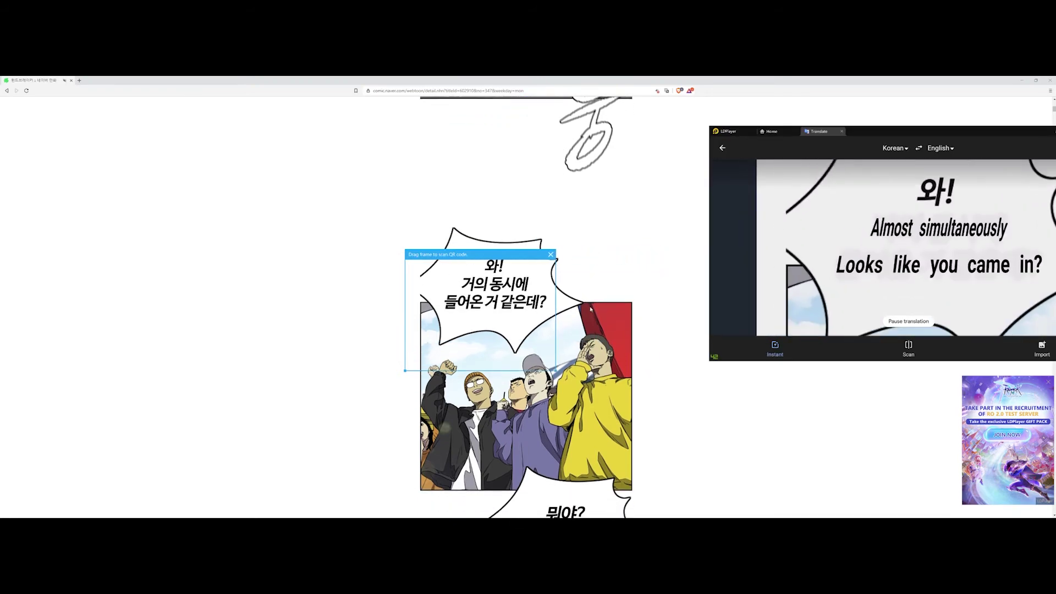
pyautogui.scroll(-3, 446, 305)
pyautogui.scroll(-3, 446, 304)
pyautogui.moveTo(484, 256); pyautogui.dragTo(564, 192)
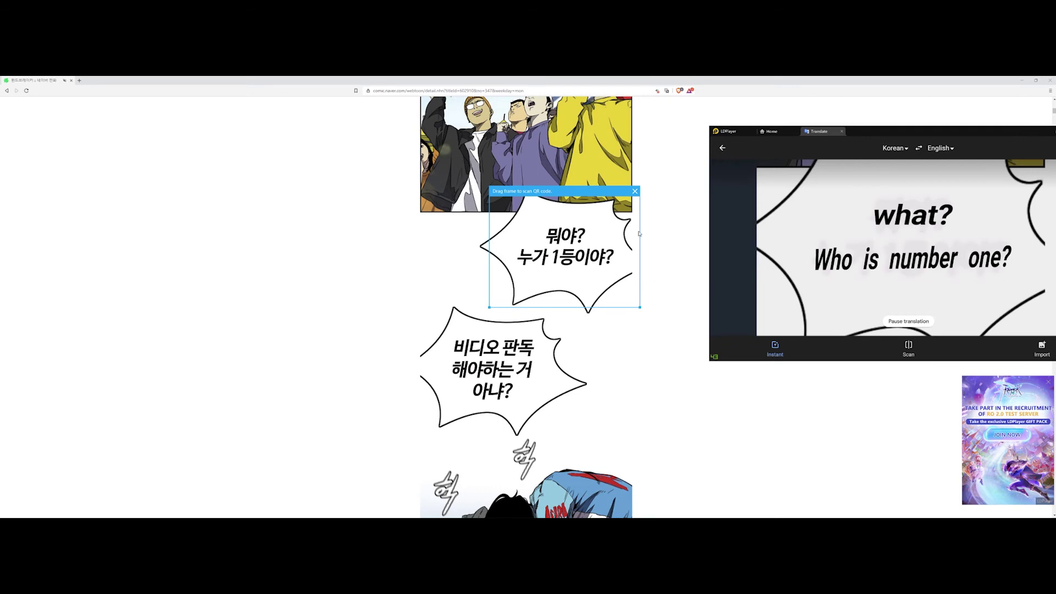
pyautogui.moveTo(586, 192); pyautogui.dragTo(516, 306)
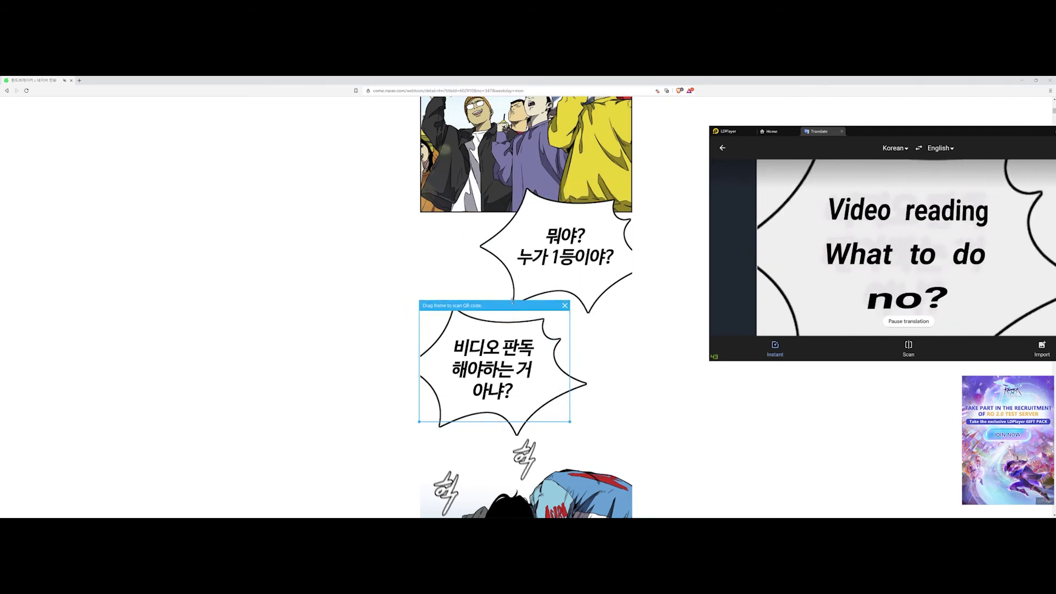
pyautogui.scroll(-5, 631, 339)
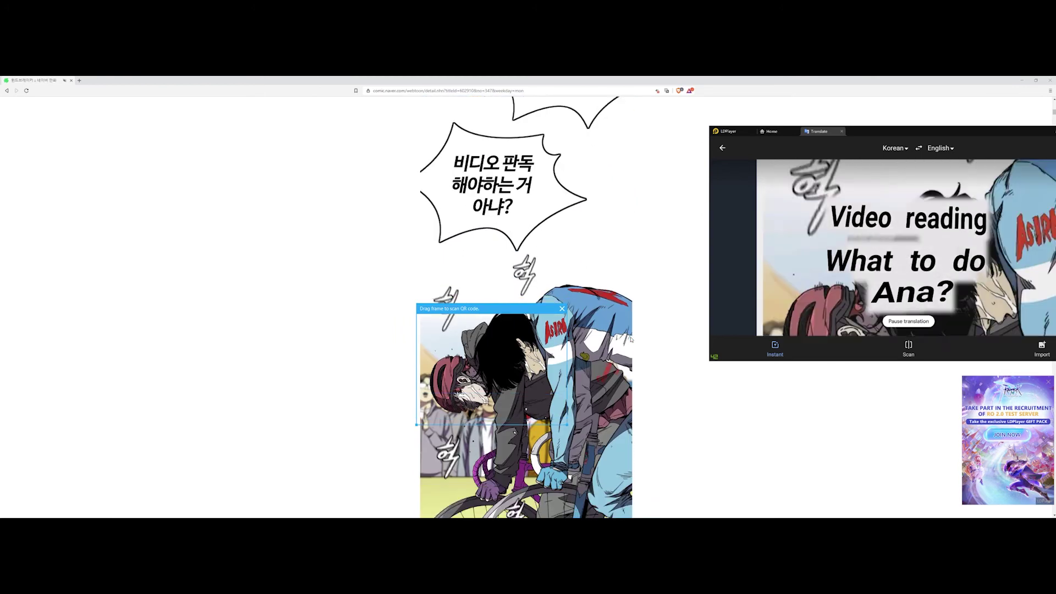
pyautogui.scroll(-5, 631, 340)
pyautogui.scroll(-4, 631, 340)
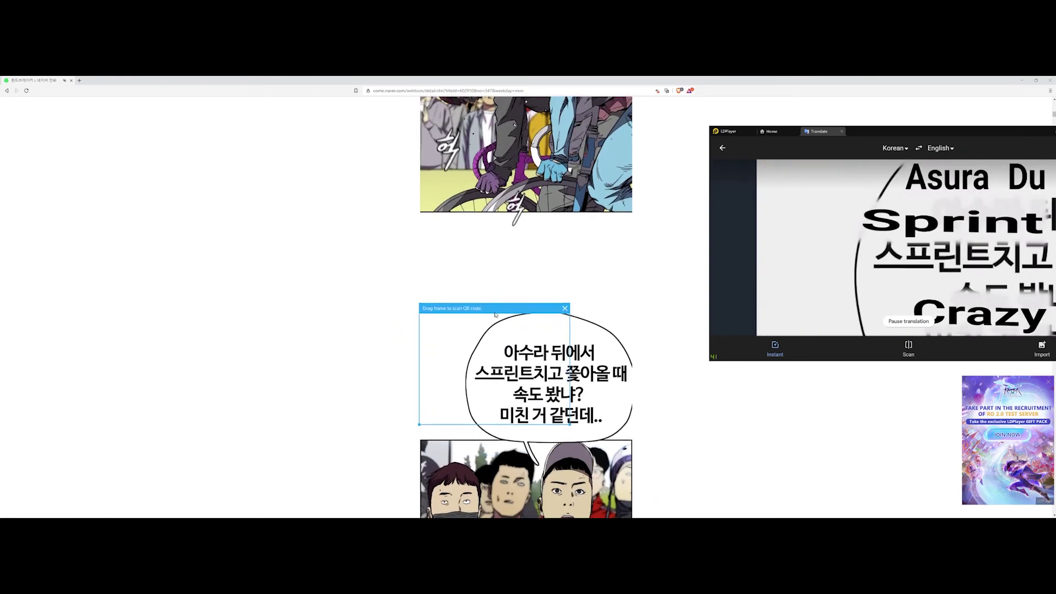
pyautogui.moveTo(492, 309); pyautogui.dragTo(548, 323)
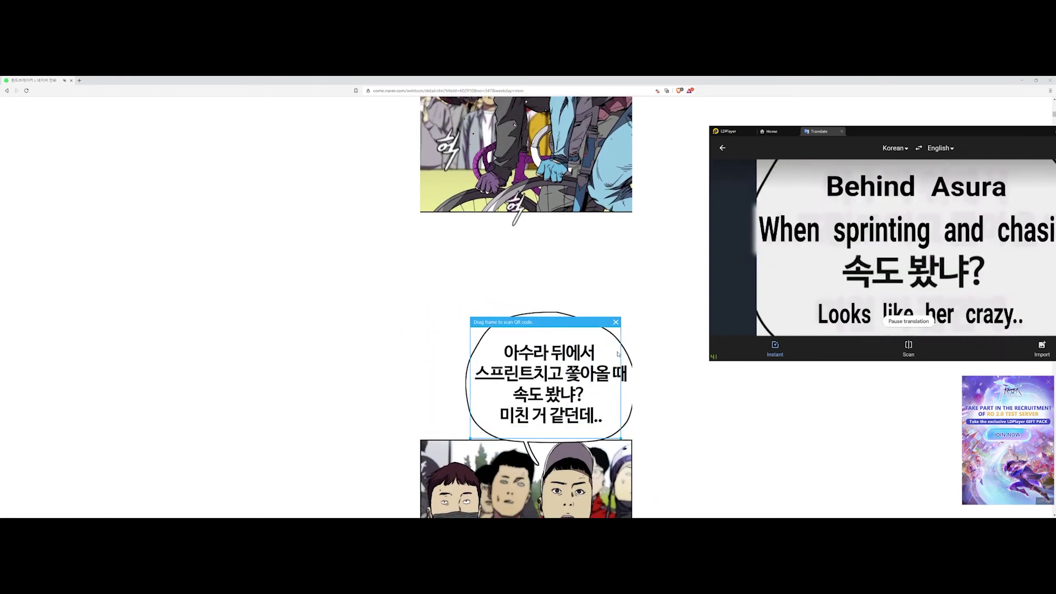
# - Resize the scan frame to fully cover the 'It was the speed of light…' bubble
pyautogui.moveTo(619, 353); pyautogui.dragTo(633, 352)
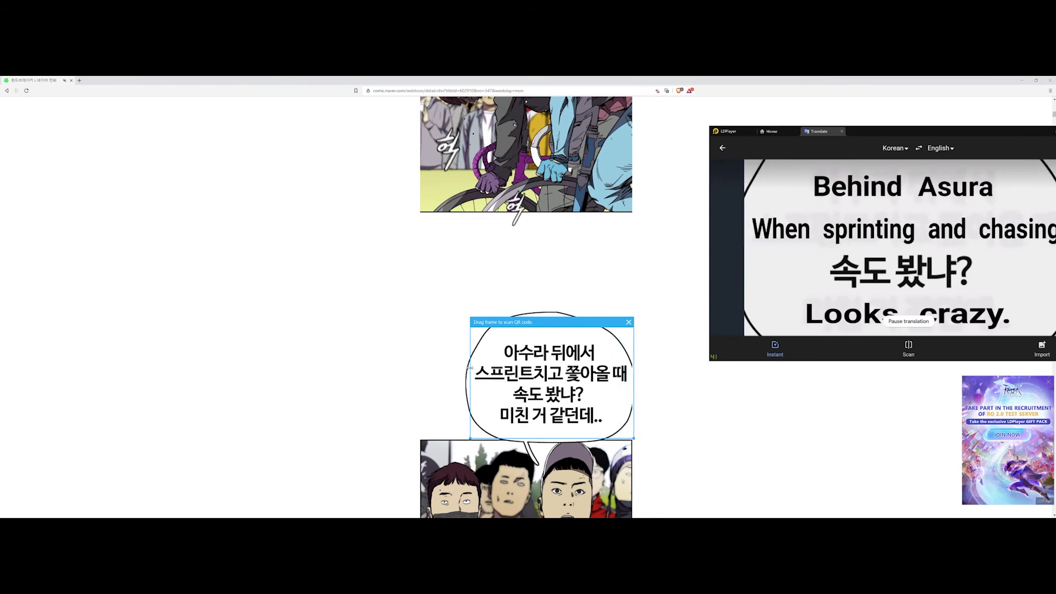
pyautogui.moveTo(470, 373); pyautogui.dragTo(464, 367)
pyautogui.hotkey('alt', 'Tab')
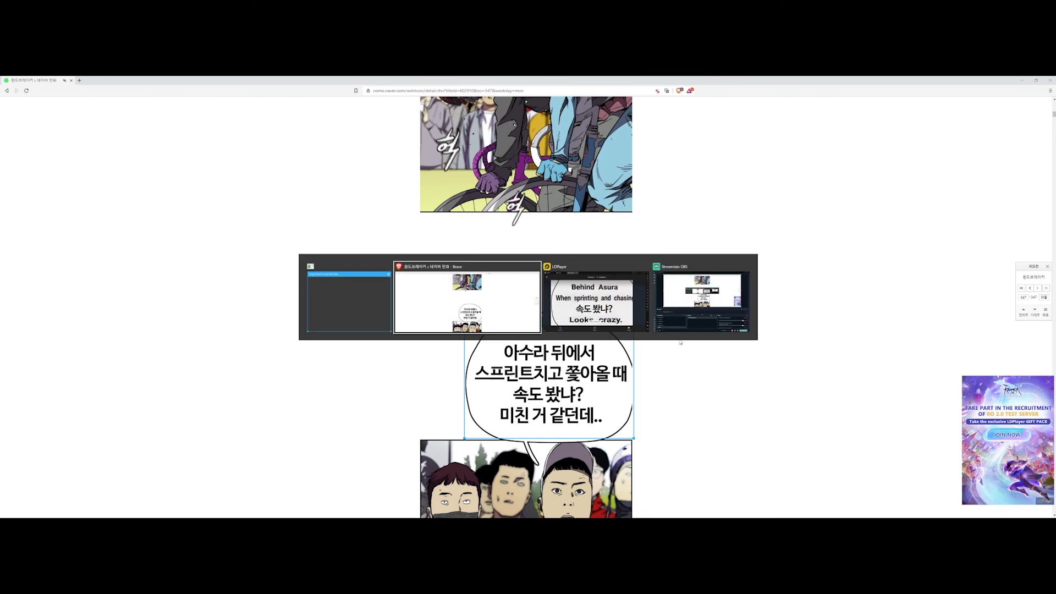
pyautogui.scroll(-5, 620, 356)
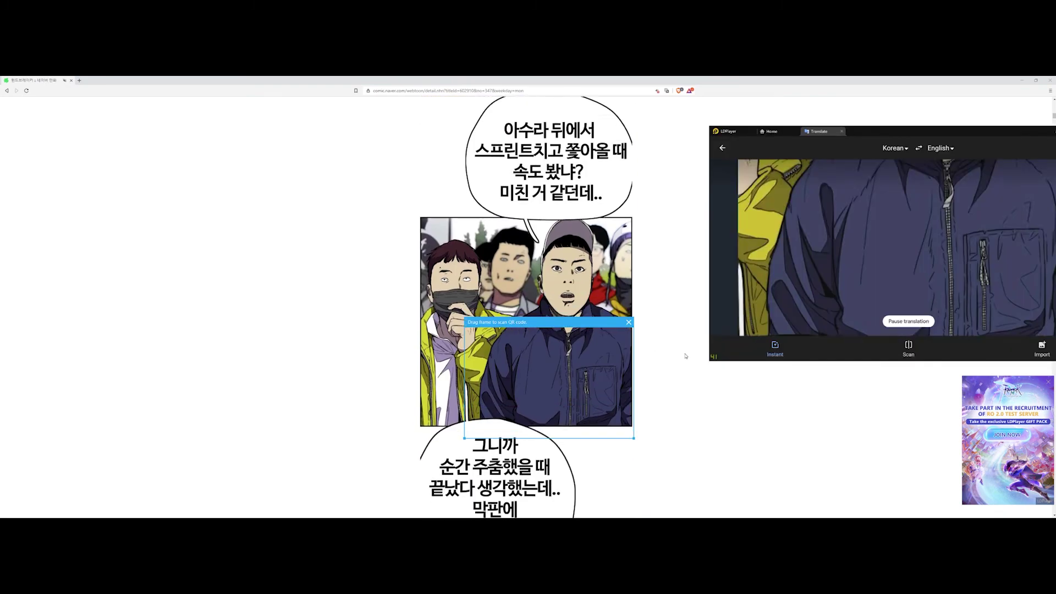
pyautogui.moveTo(586, 322); pyautogui.dragTo(531, 285)
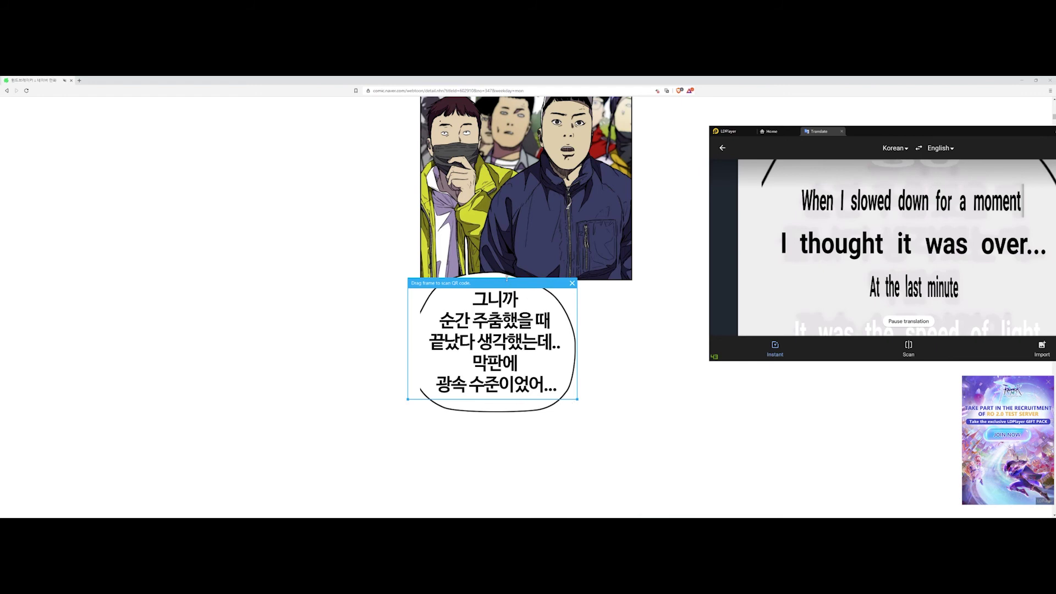
pyautogui.moveTo(508, 283); pyautogui.dragTo(507, 271)
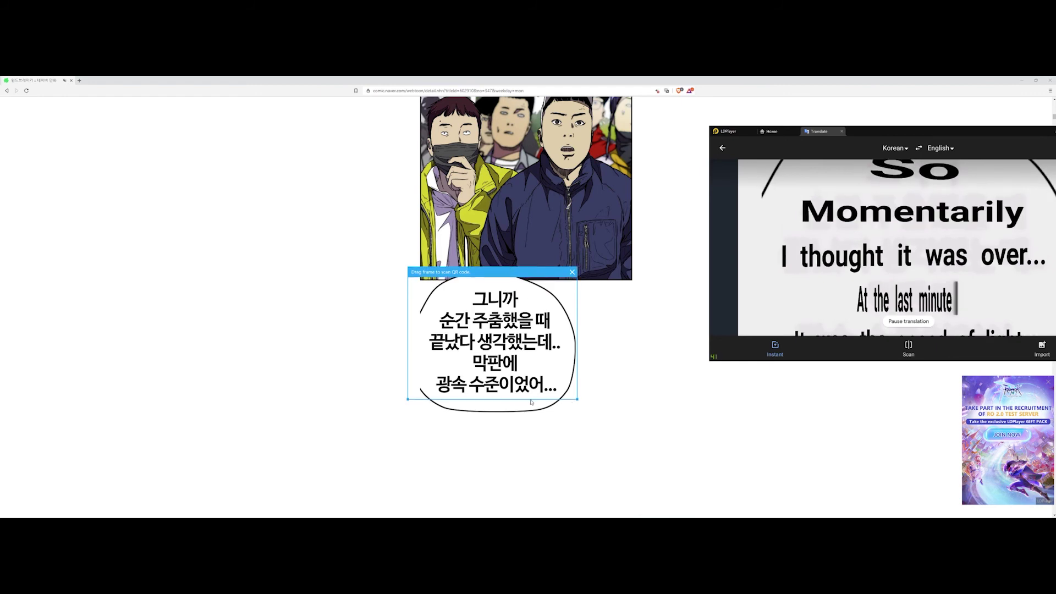
pyautogui.moveTo(532, 400); pyautogui.dragTo(637, 438)
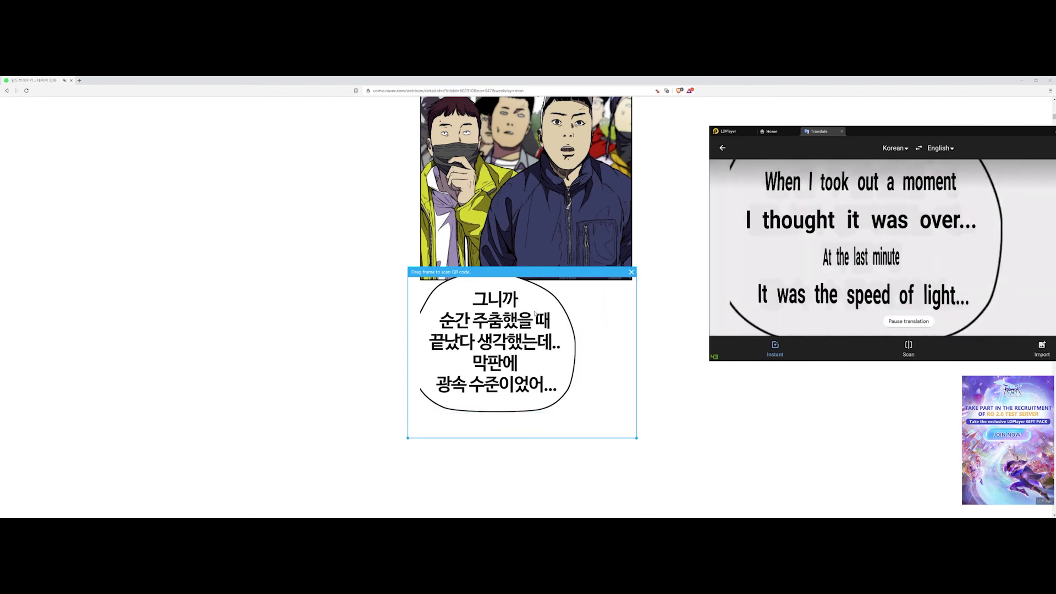
pyautogui.moveTo(522, 274); pyautogui.dragTo(505, 262)
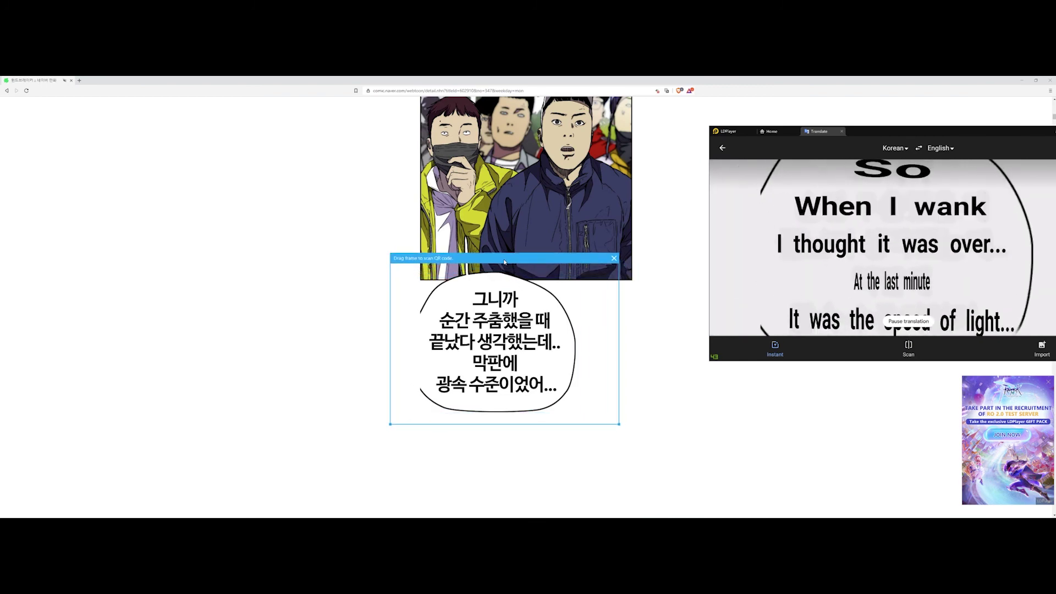
pyautogui.moveTo(505, 257)
pyautogui.mouseDown()
pyautogui.moveTo(505, 238)
pyautogui.moveTo(477, 257)
pyautogui.mouseUp()
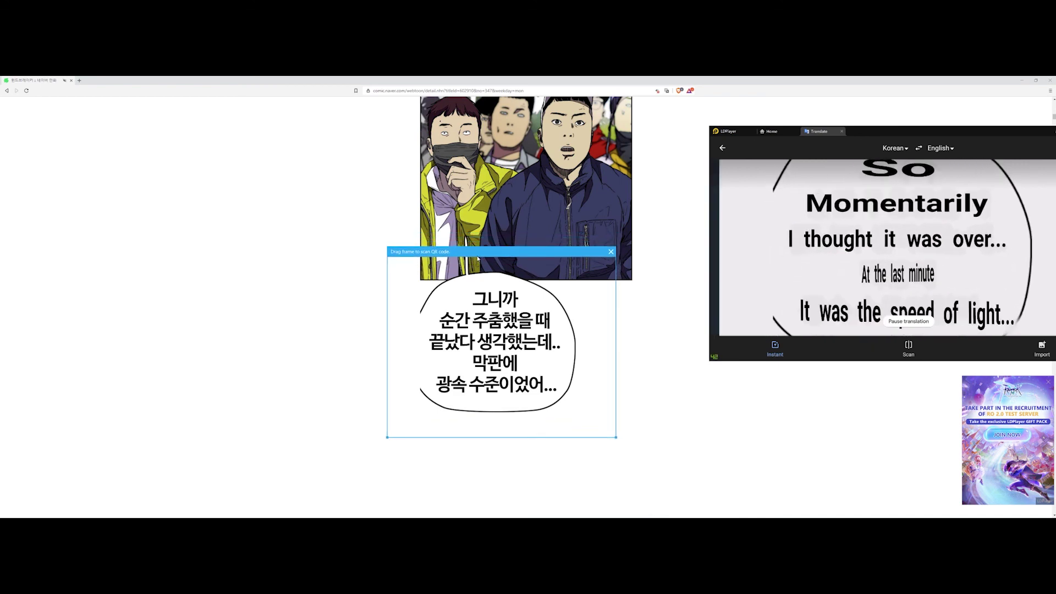
pyautogui.hotkey('alt', 'Tab')
pyautogui.hotkey('alt', 'Tab')
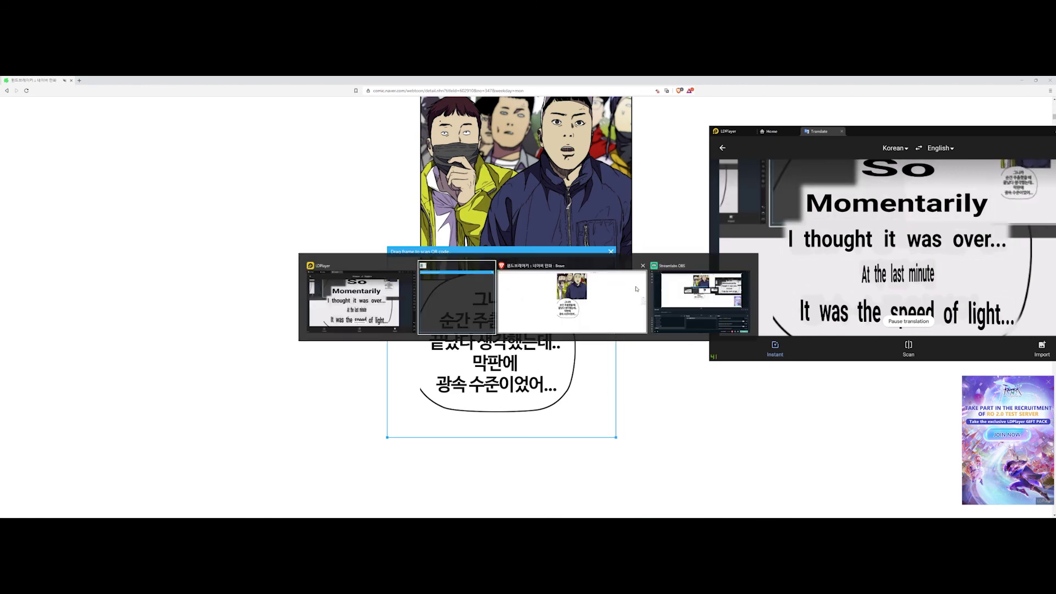